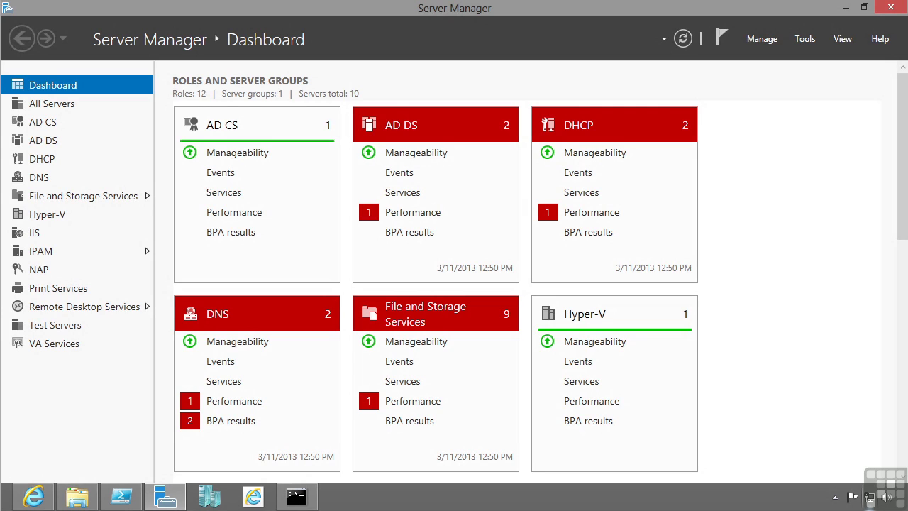
Start adding roles and features with a role-based installation, choosing SCRATCH2012.savilltech.net from the server pool as the destination server.
click(767, 41)
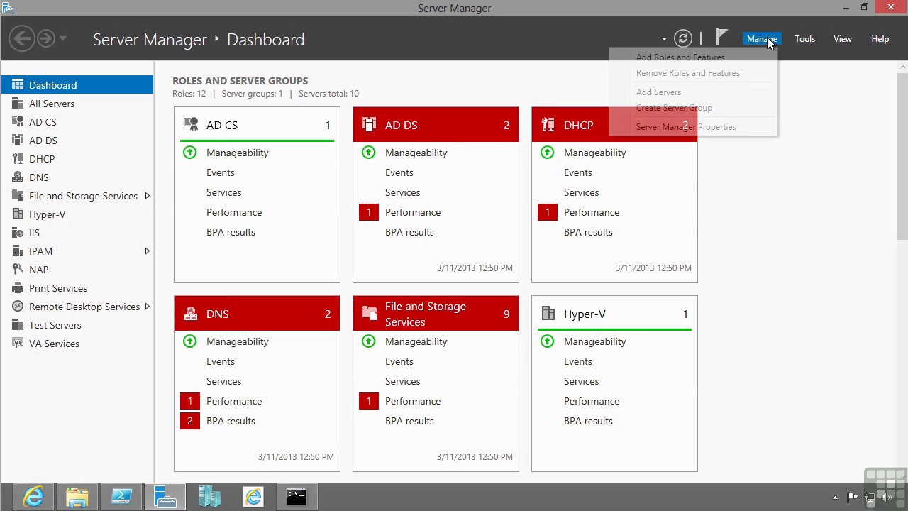
click(667, 58)
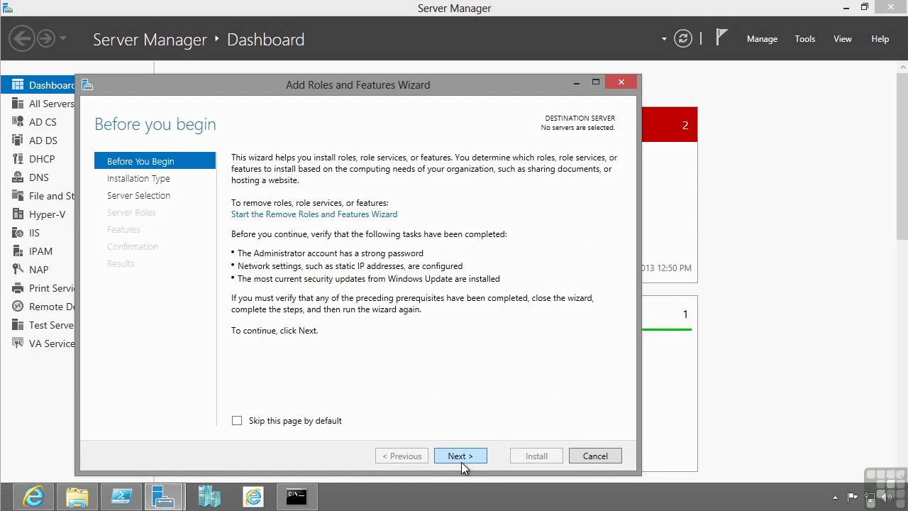
click(461, 460)
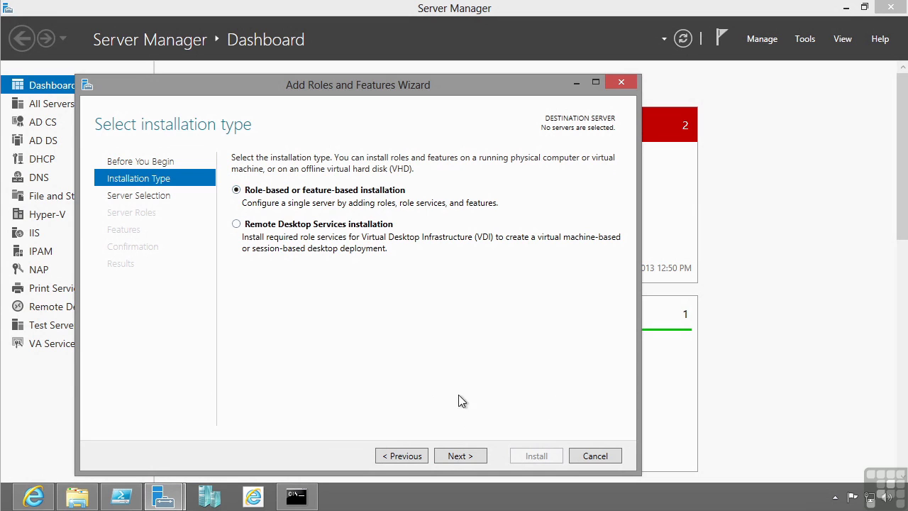
click(471, 455)
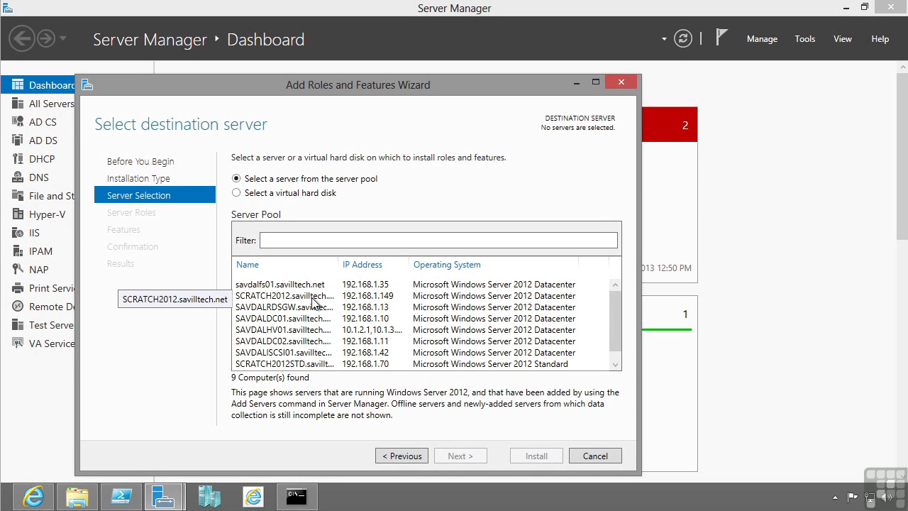
click(314, 299)
click(473, 458)
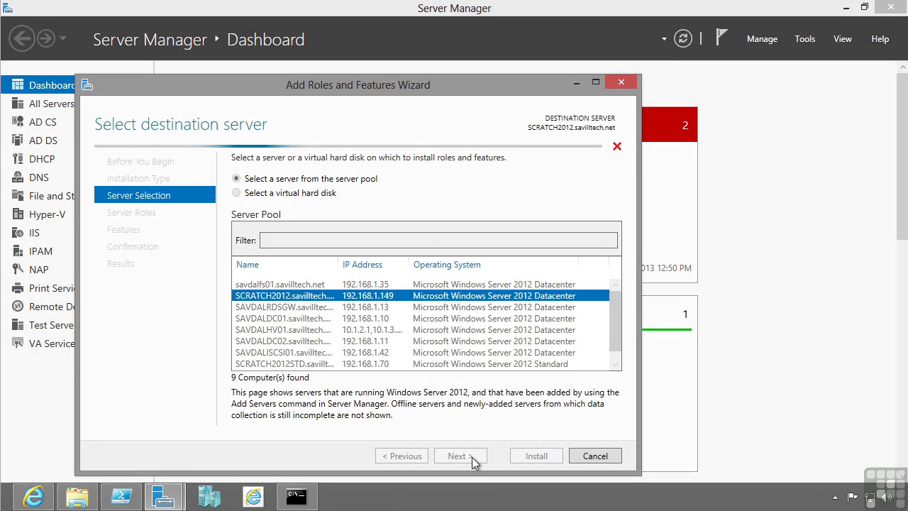
Select the DHCP Server role with its required management tools, and continue despite the static IP address validation warning.
click(253, 270)
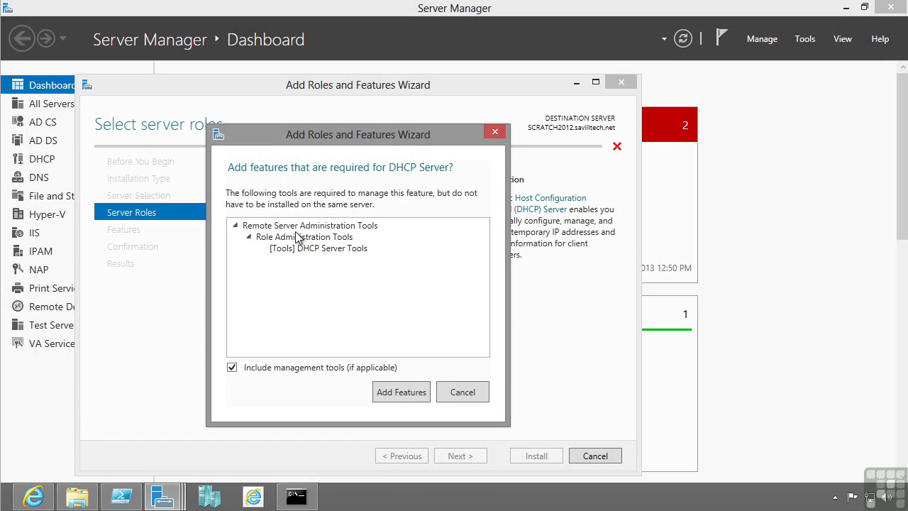
click(399, 392)
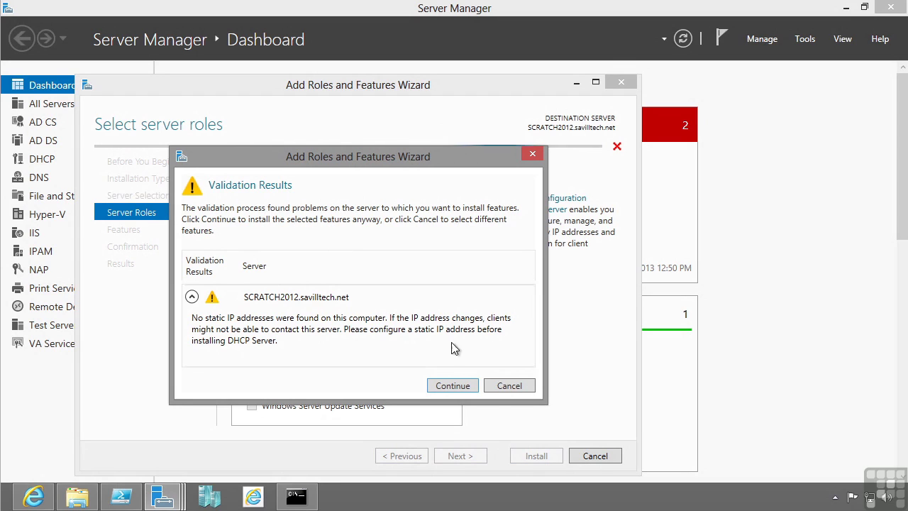
click(452, 385)
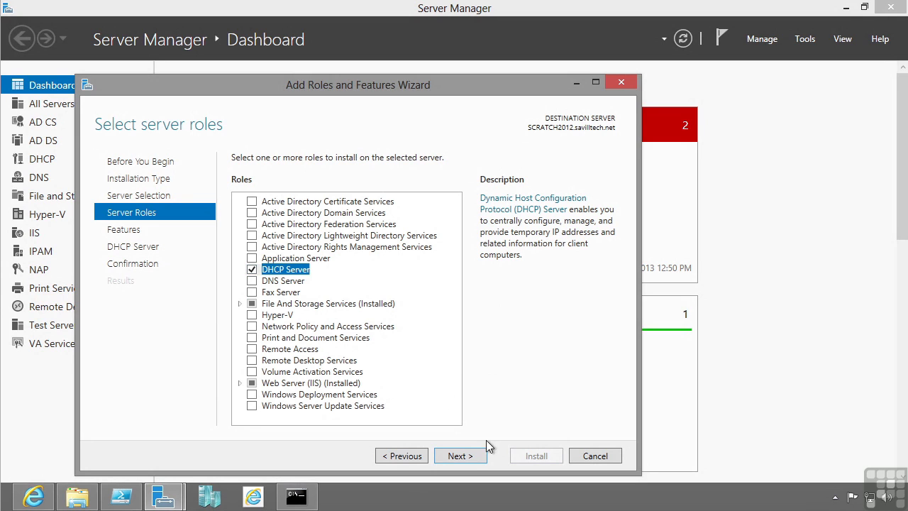
Proceed to the installation confirmation without adding any extra features, and cancel the wizard without installing.
click(465, 457)
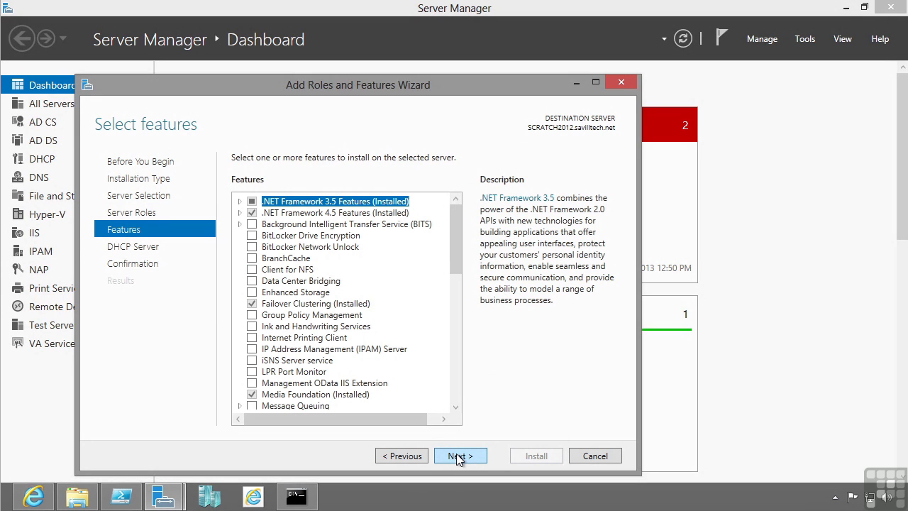
click(460, 458)
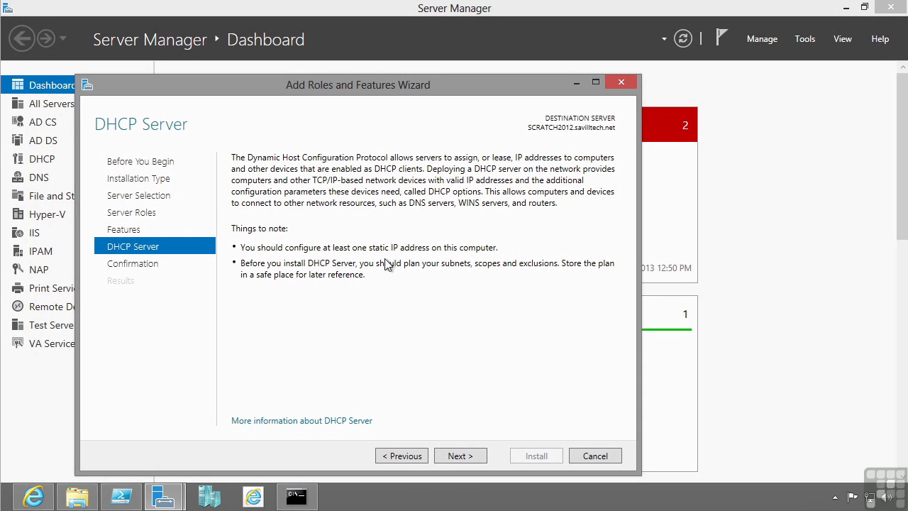
click(468, 457)
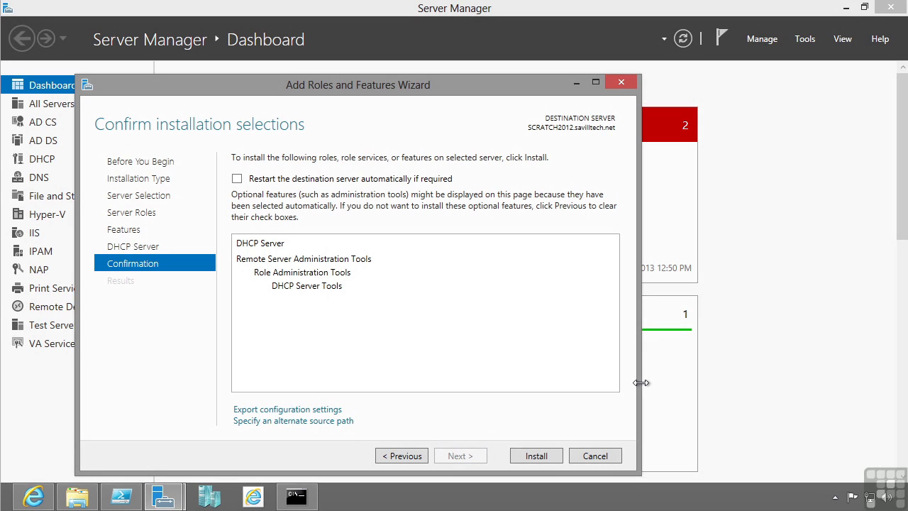
click(602, 456)
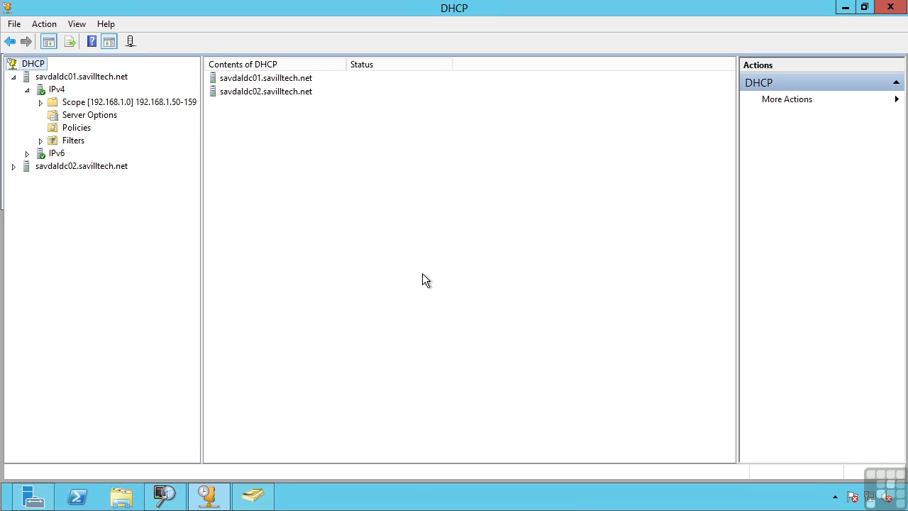
In the DHCP console, check the authorization command for savdaldc01.savilltech.net and review the list of authorized DHCP servers.
right_click(64, 80)
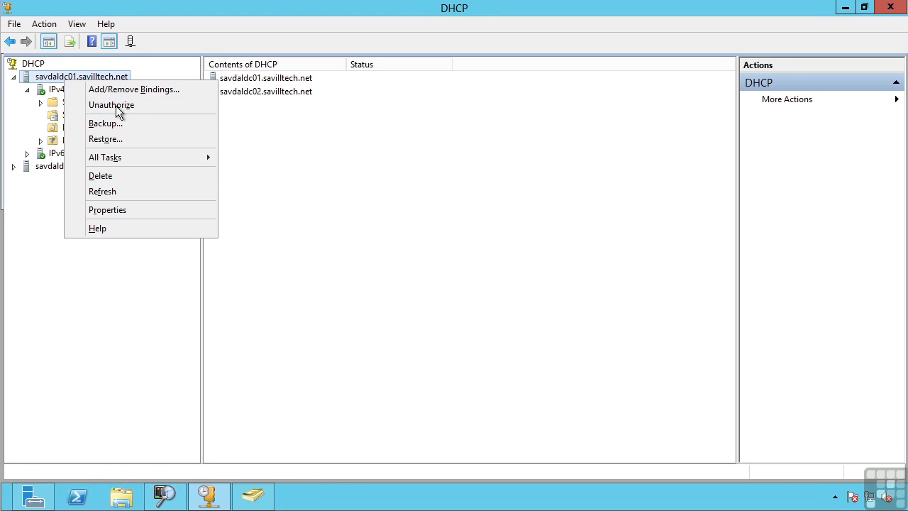
click(153, 377)
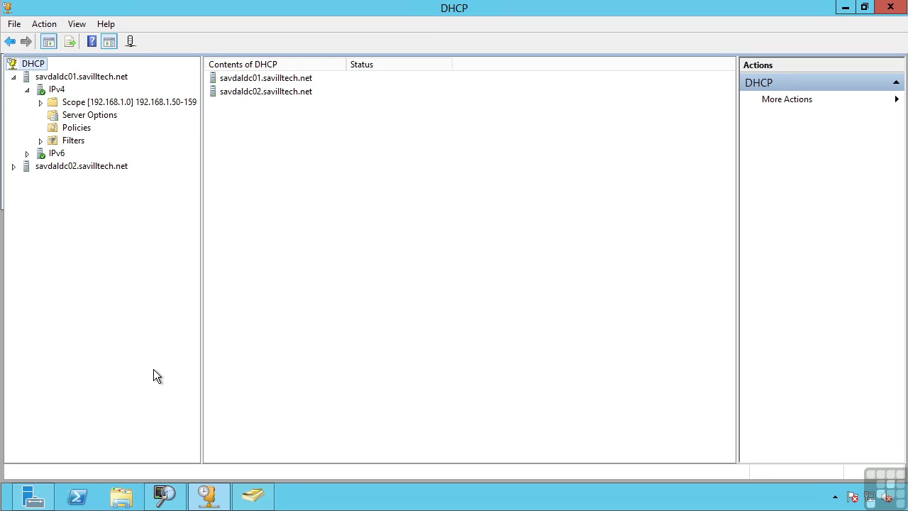
right_click(33, 67)
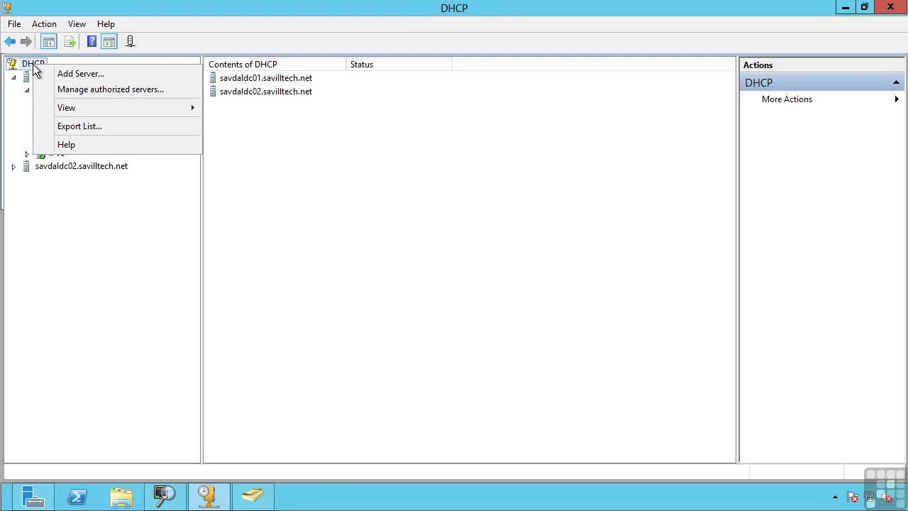
click(79, 90)
click(362, 217)
click(368, 227)
click(370, 237)
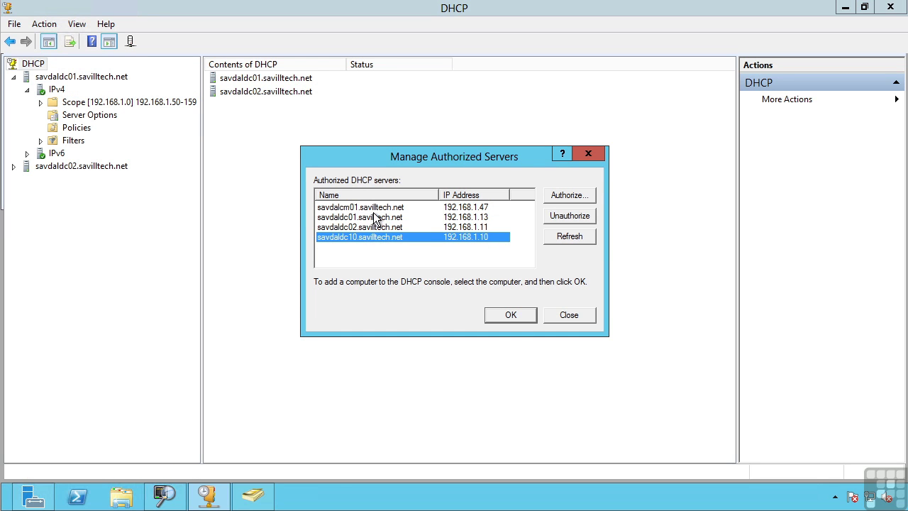
click(363, 218)
click(362, 228)
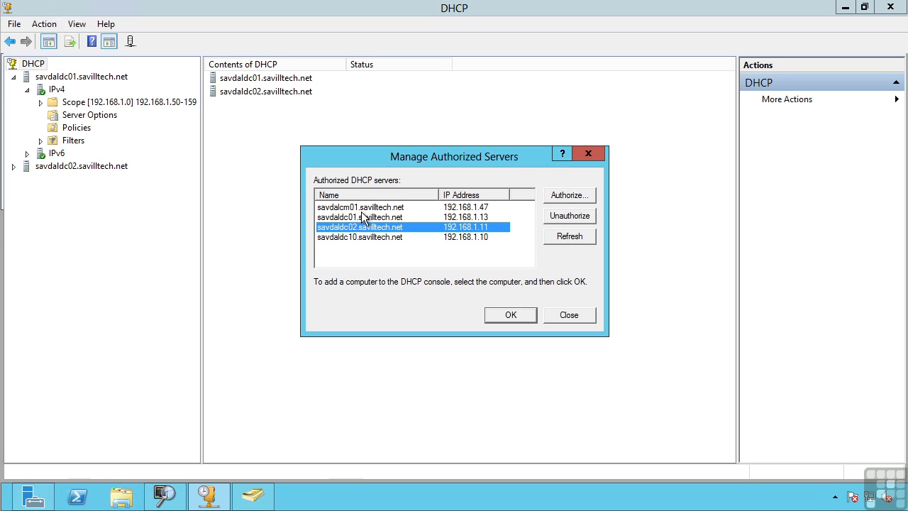
click(366, 218)
click(367, 227)
click(356, 208)
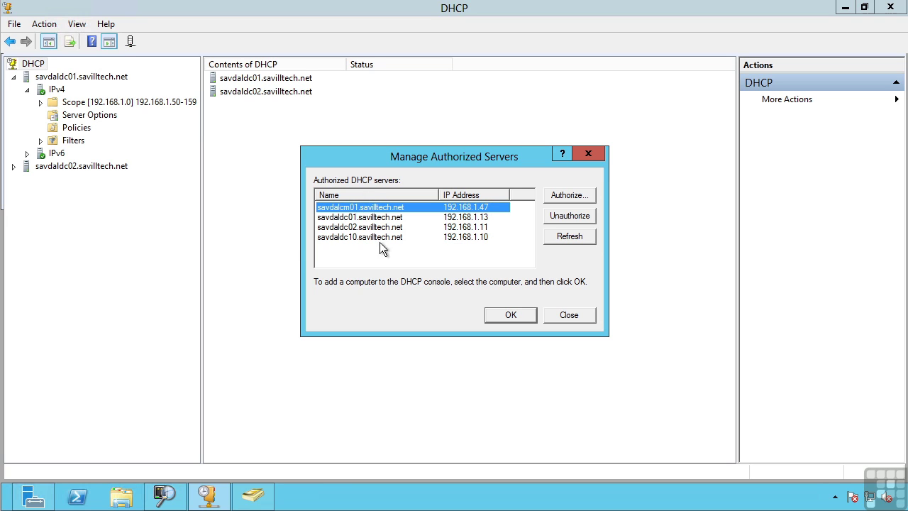
click(362, 238)
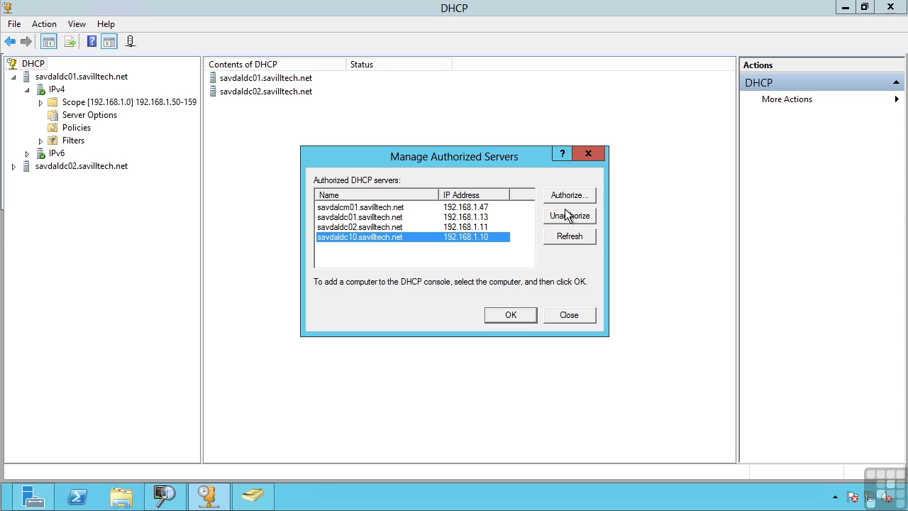
click(570, 315)
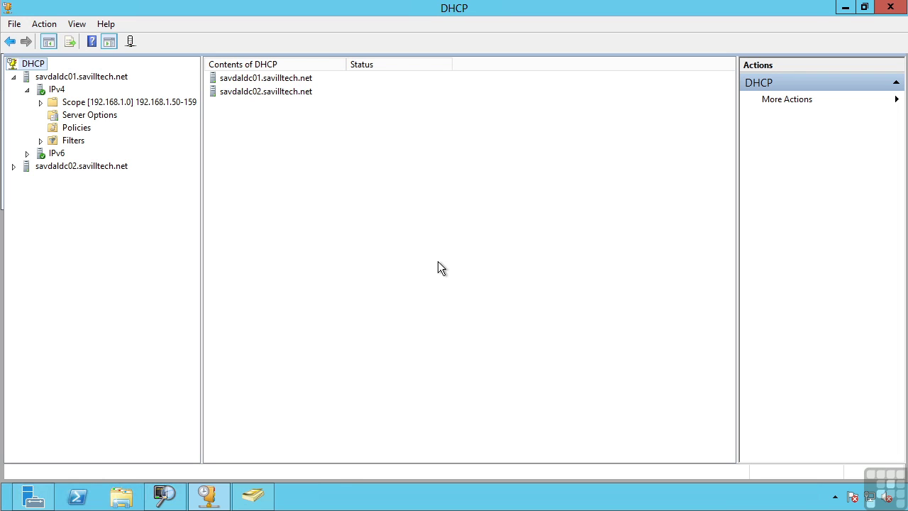
Switch to Windows PowerShell, run Get-WindowsFeature and examine the list of roles and features from its beginning.
click(77, 495)
click(220, 292)
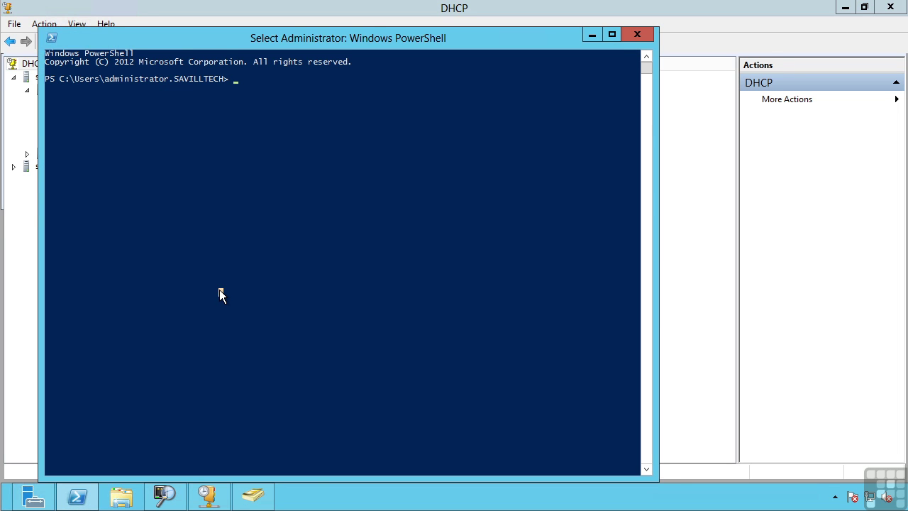
text(get-windowsfe)
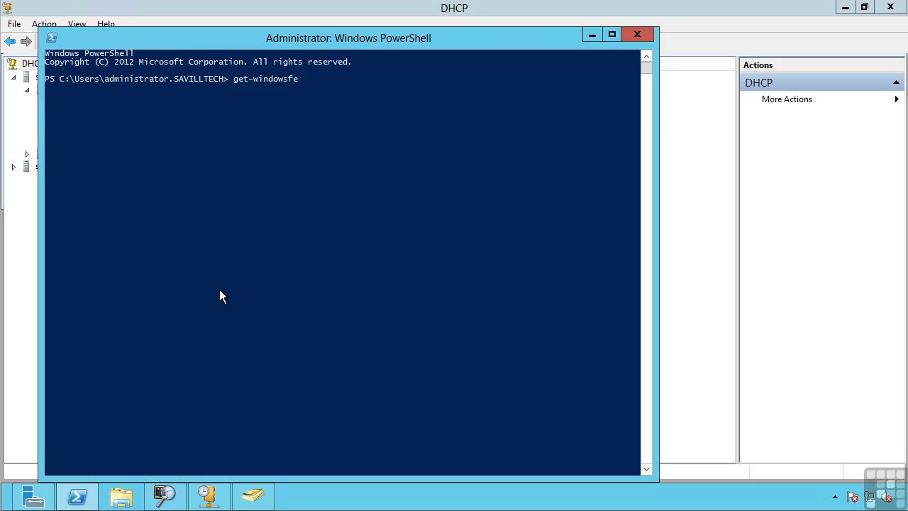
key(Tab)
key(Return)
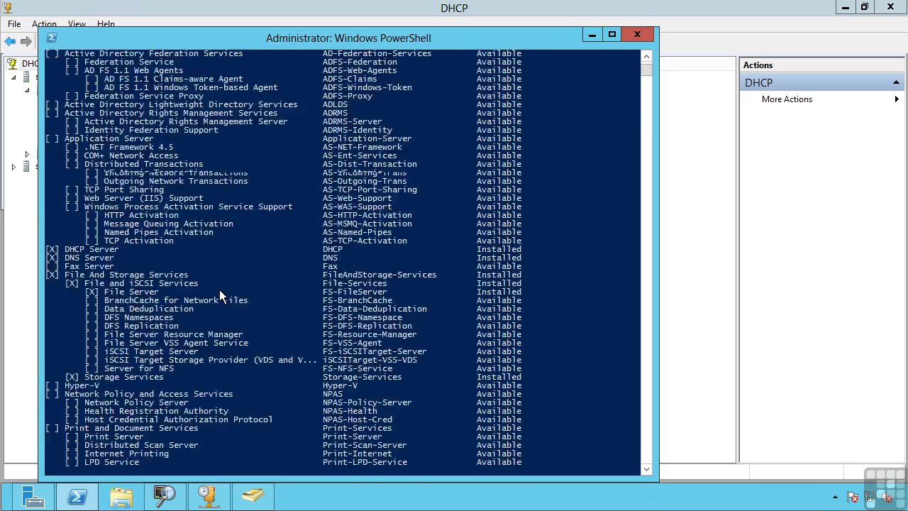
drag(646, 99, 642, 64)
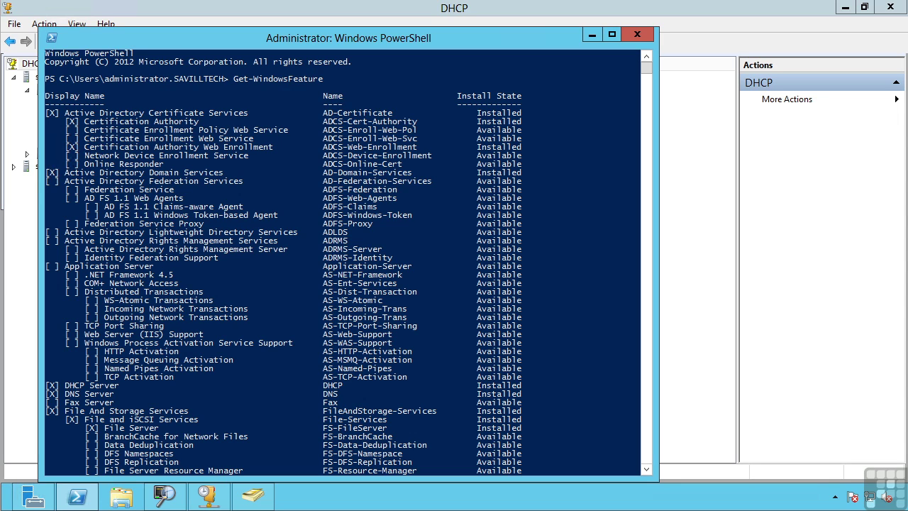
Simulate installing the DHCP role and its management tools by running Install-WindowsFeature DHCP -IncludeManagementTools -whatif.
click(602, 394)
key(Escape)
text(install-wi)
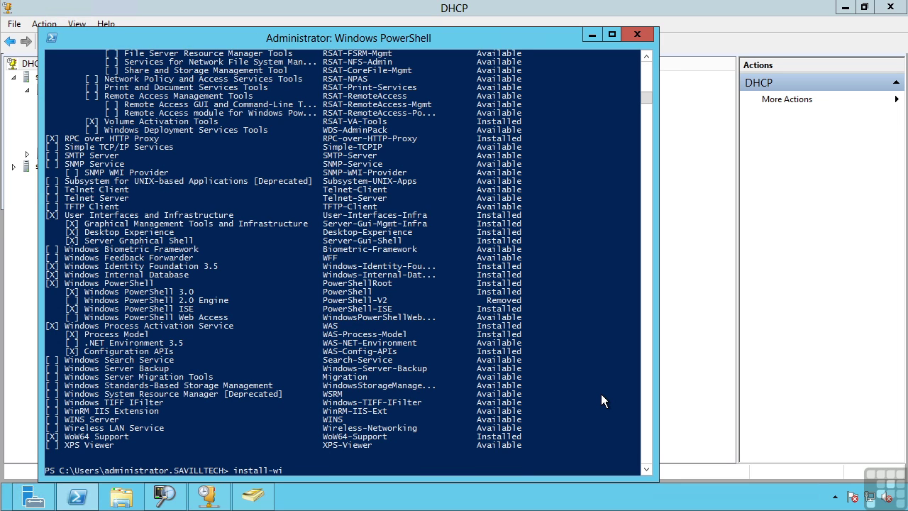
text(ndowsfeatu)
key(Tab)
text(DHCP -includ)
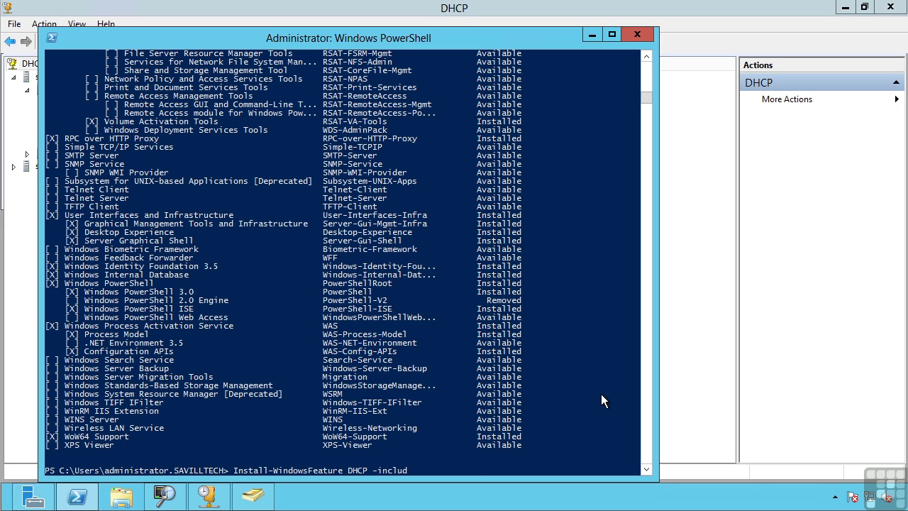
key(Tab)
text(-whatif)
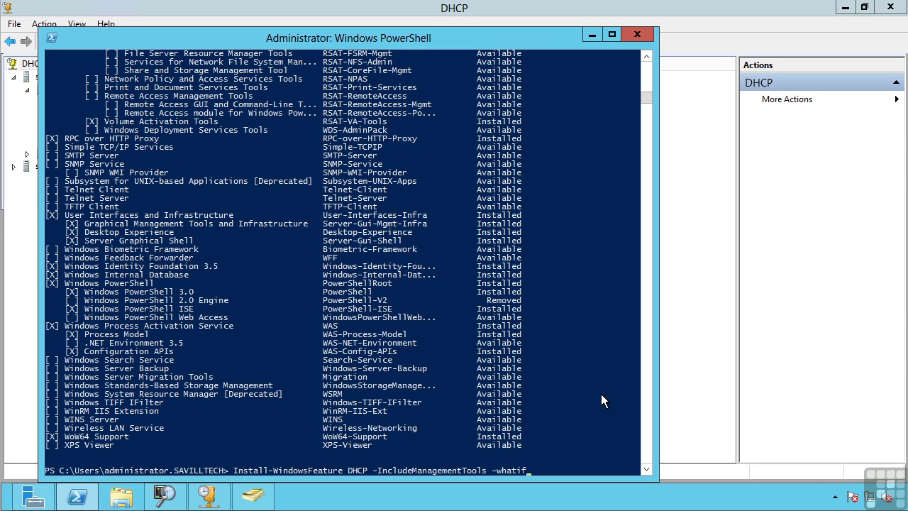
key(Return)
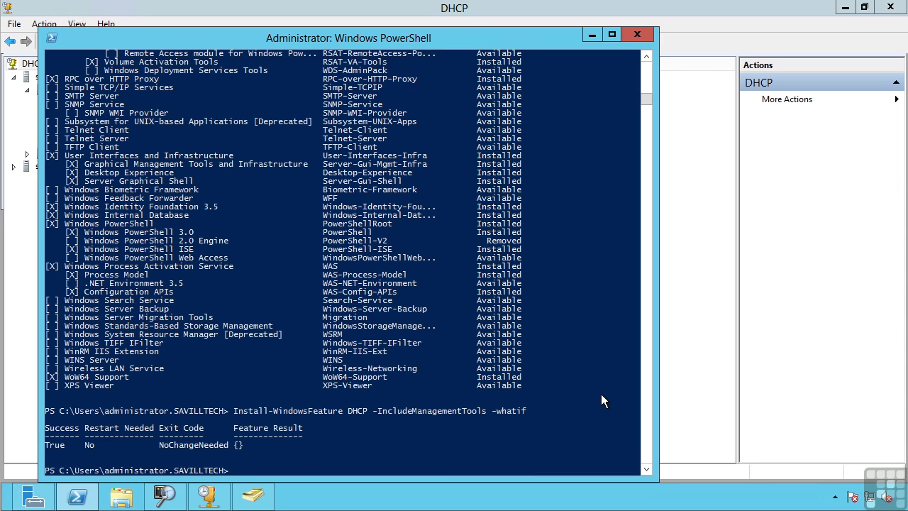